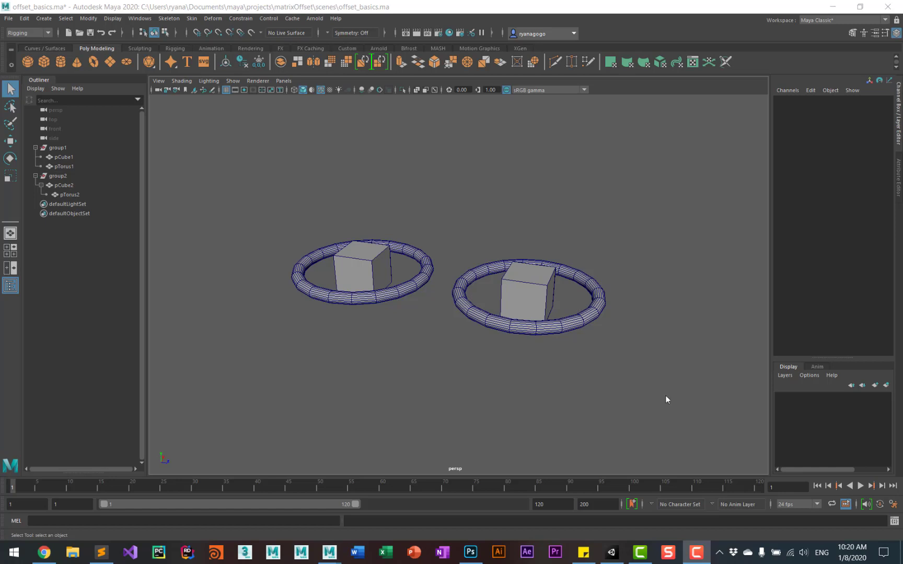
Step: In the Outliner, inspect group1 and group2, checking pCube2 and pTorus2, and end on pTorus1
left_click(68, 148)
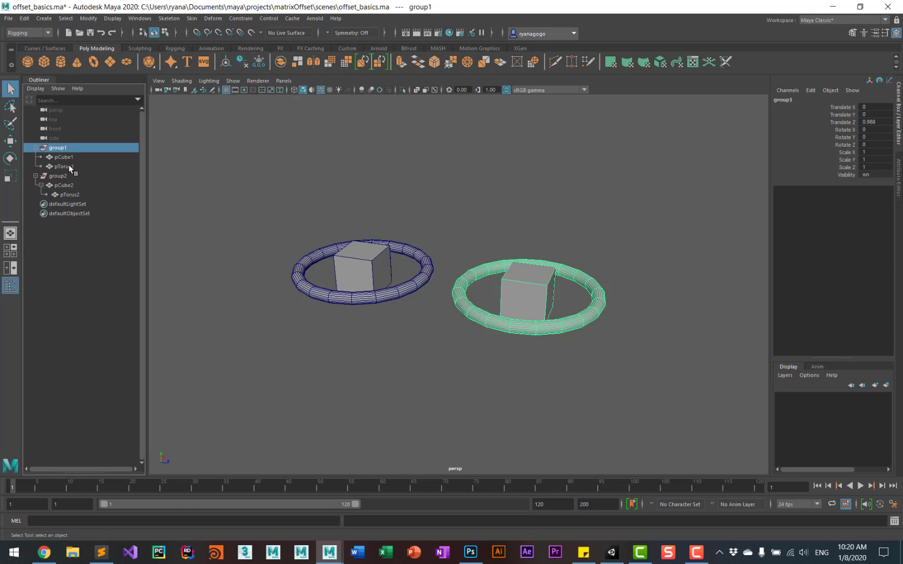
left_click(68, 165)
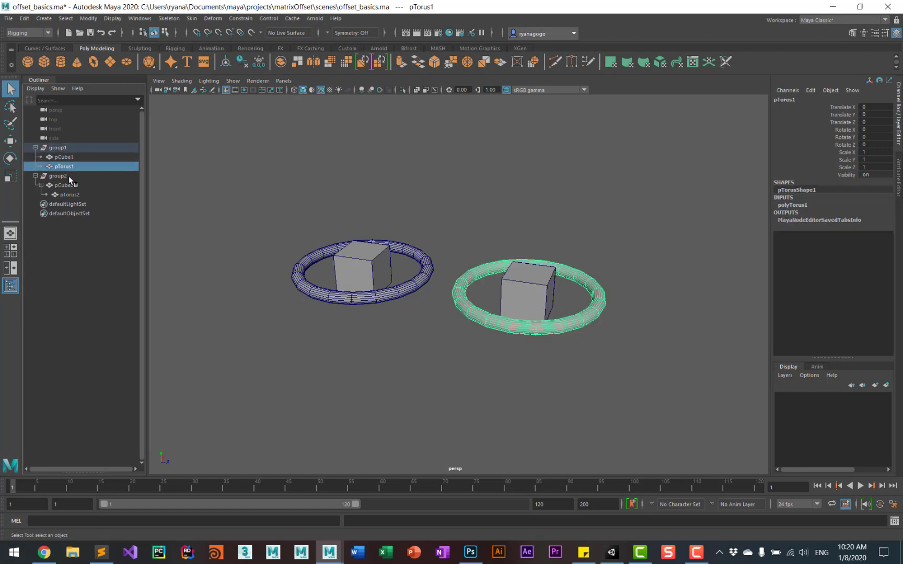
left_click(69, 175)
left_click(76, 186)
left_click(83, 195)
left_click(72, 185)
left_click(79, 194)
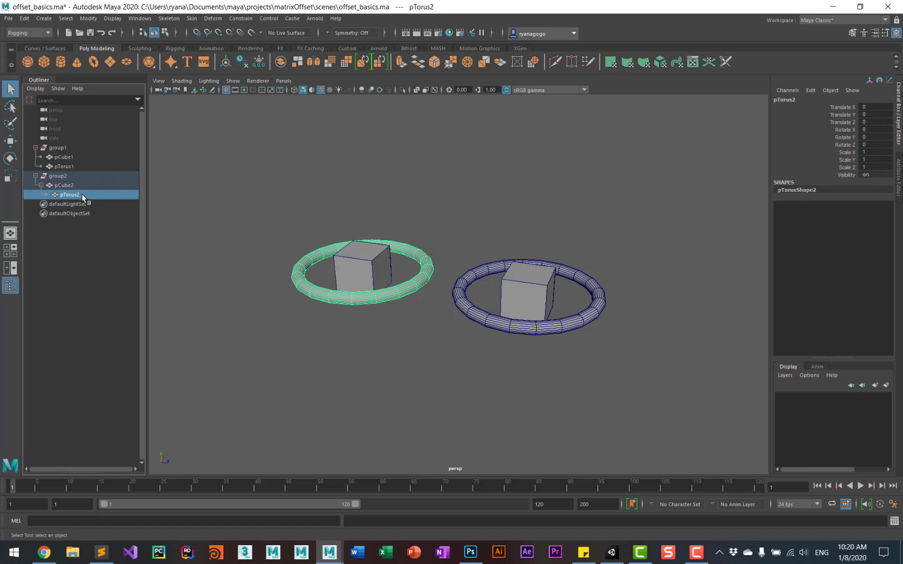
left_click(70, 166)
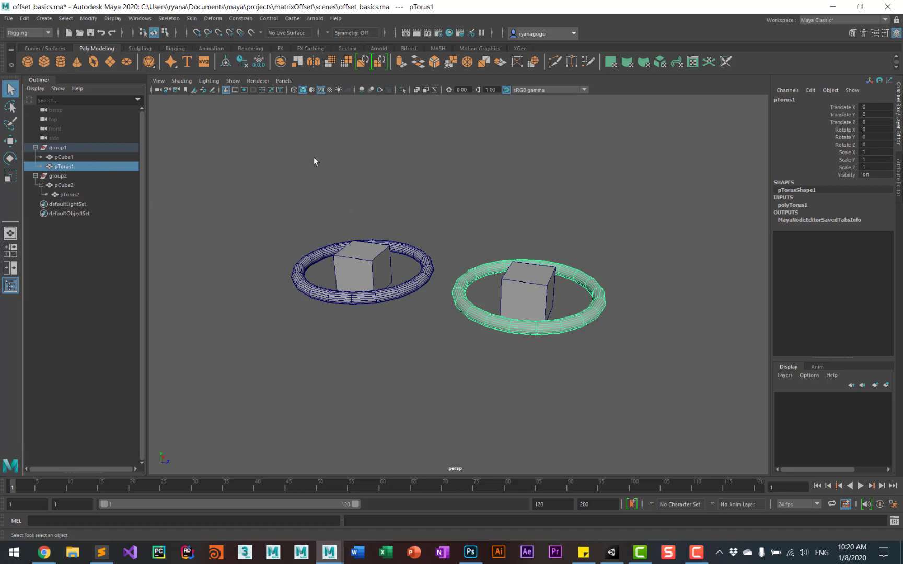
Step: Open the Node Editor to see pCube1's Matrix wired into pTorus1's Offset Parent Matrix, nudging both nodes
left_click(140, 18)
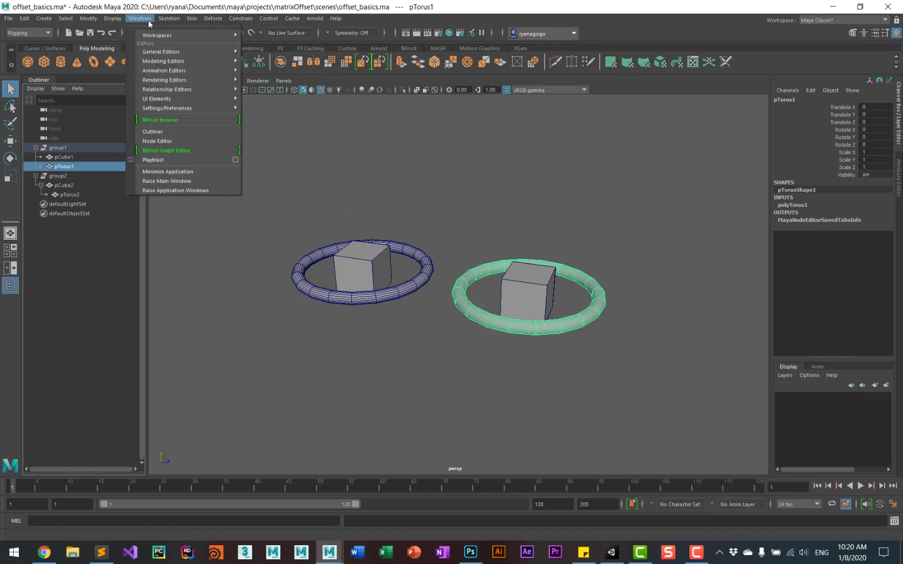
left_click(163, 141)
left_click(358, 250)
left_click_drag(357, 251, 361, 255)
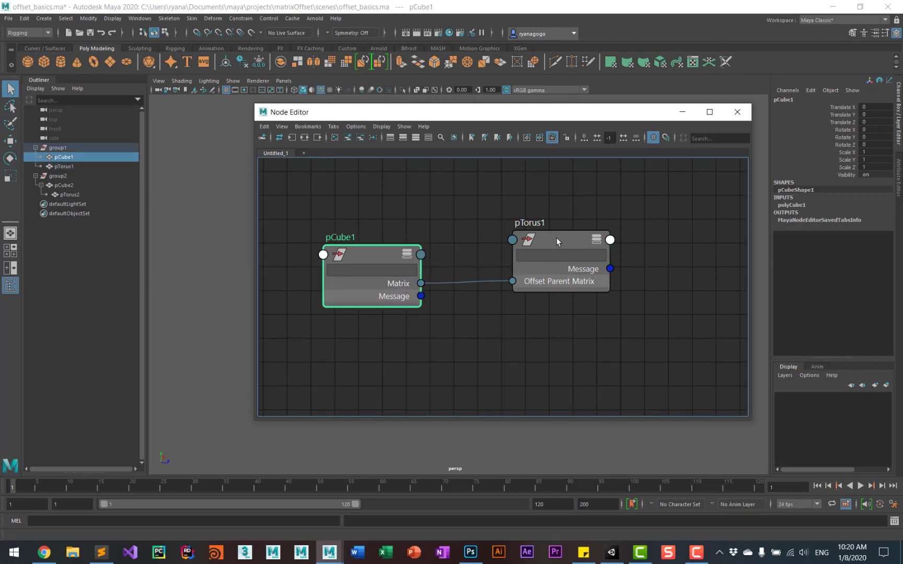
left_click_drag(557, 241, 551, 248)
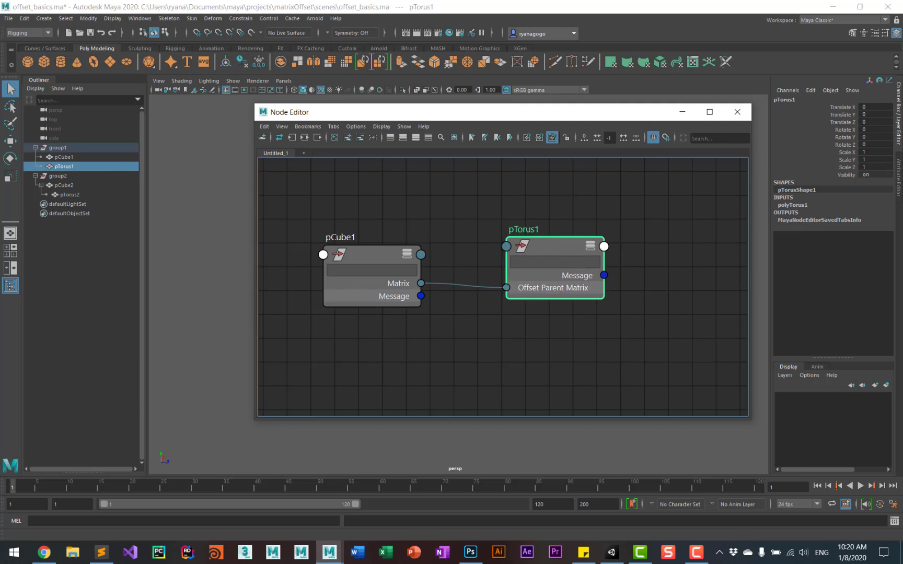
left_click(682, 112)
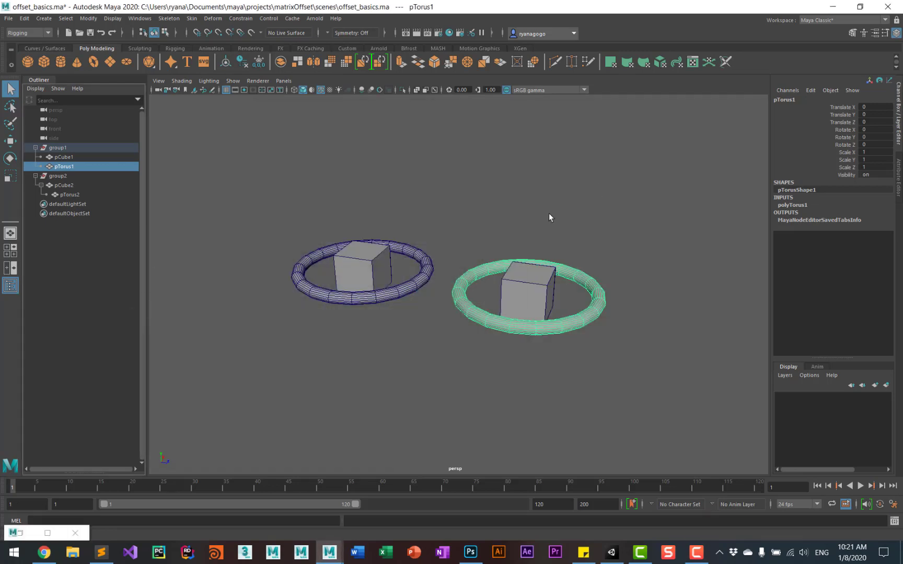
left_click(388, 268)
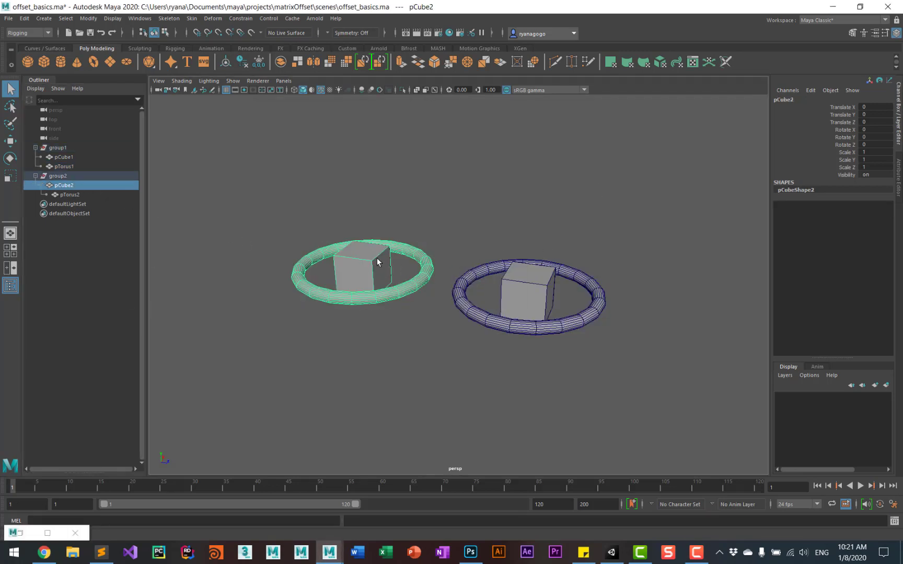
key("w")
left_click_drag(364, 270, 395, 233)
key("e")
key("r")
left_click(428, 192)
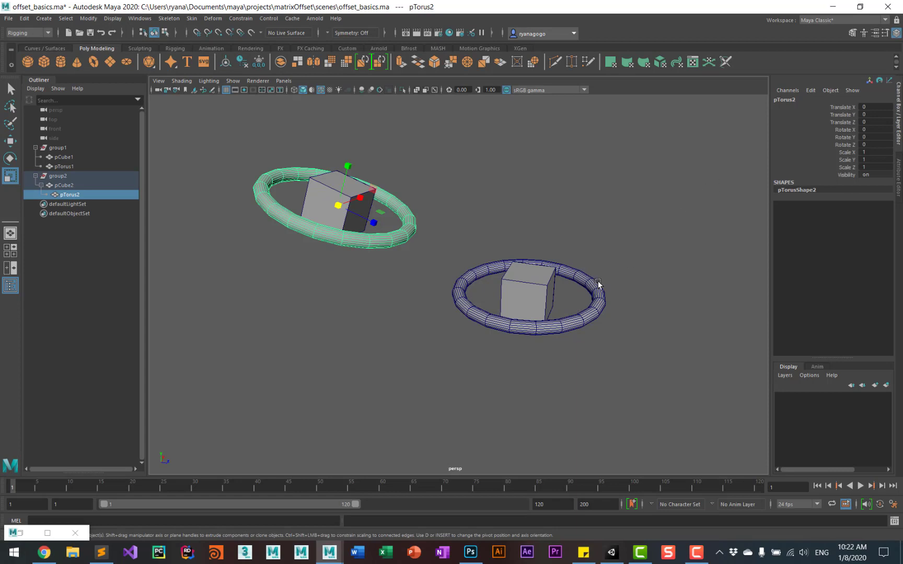
left_click(535, 304)
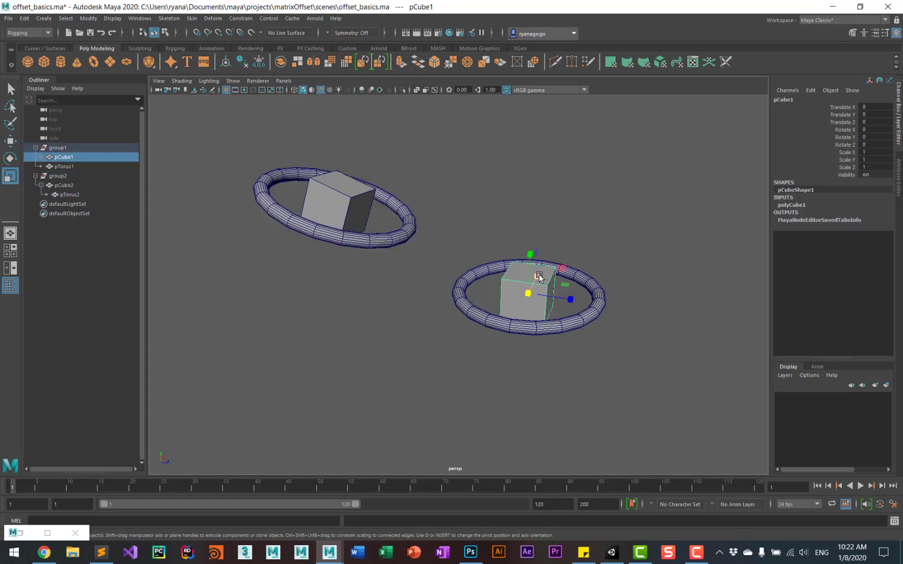
key("w")
left_click_drag(528, 294, 542, 229)
key("e")
key("r")
key("ctrl+z")
key("ctrl+z")
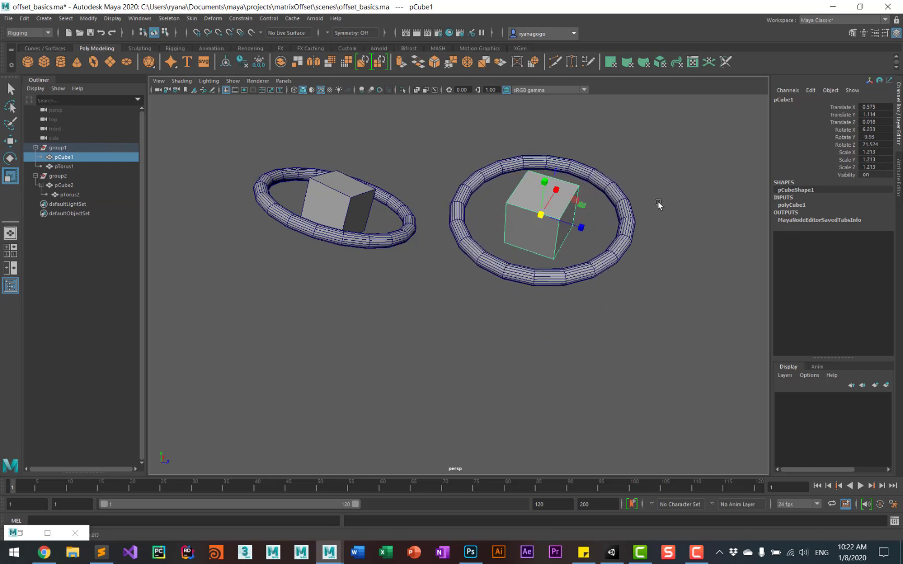
key("Down")
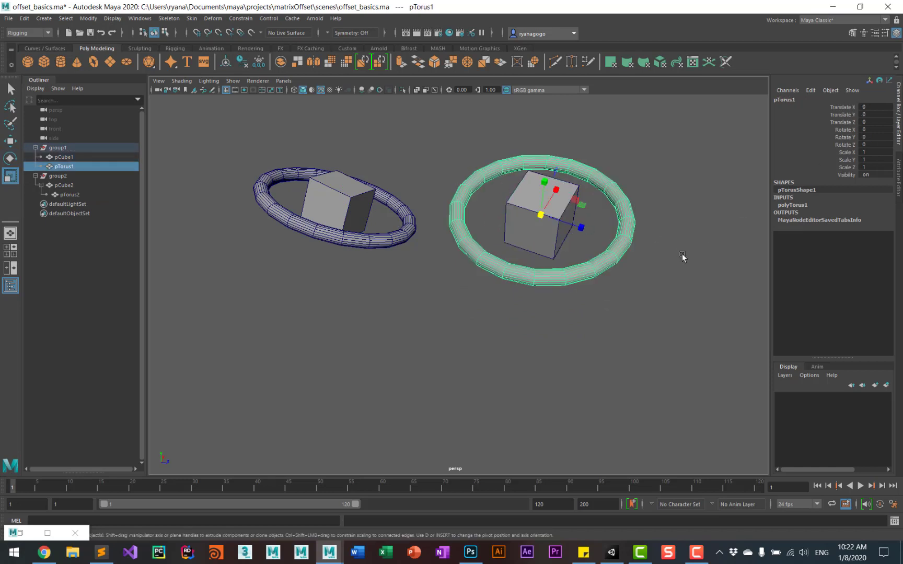
key("ctrl+z")
key("ctrl+z")
key("ctrl+z")
key("ctrl+z")
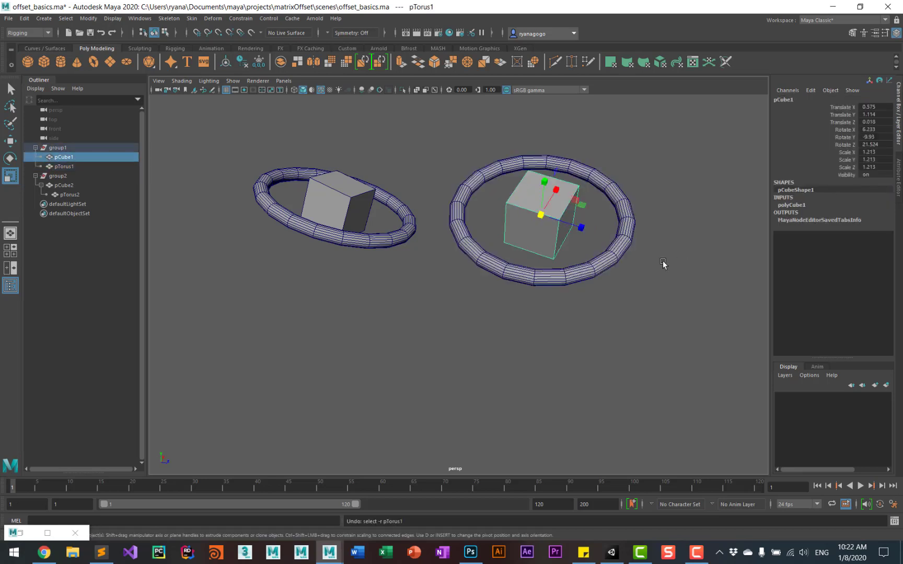
key("ctrl+z")
key("ctrl+z")
key("ctrl+z")
key("ctrl+z")
key("ctrl+z")
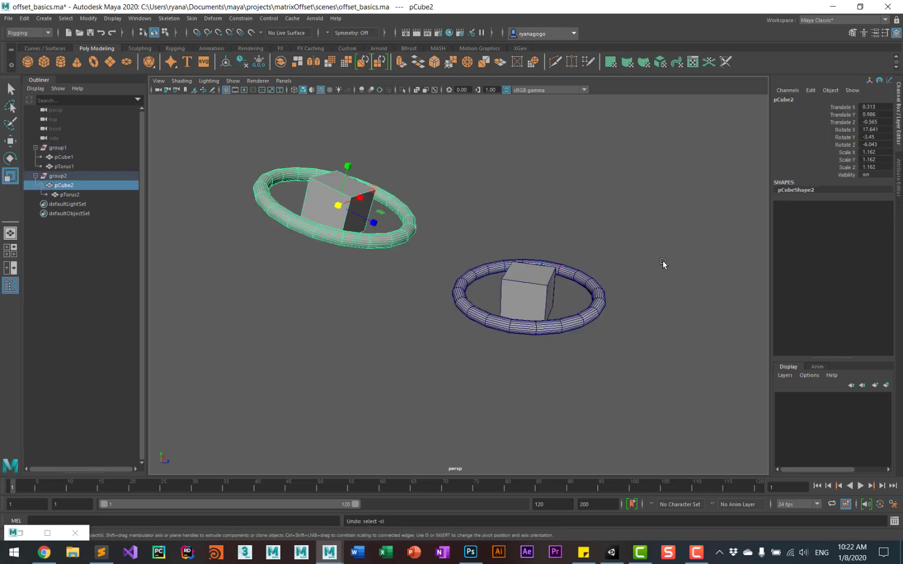
key("ctrl+z")
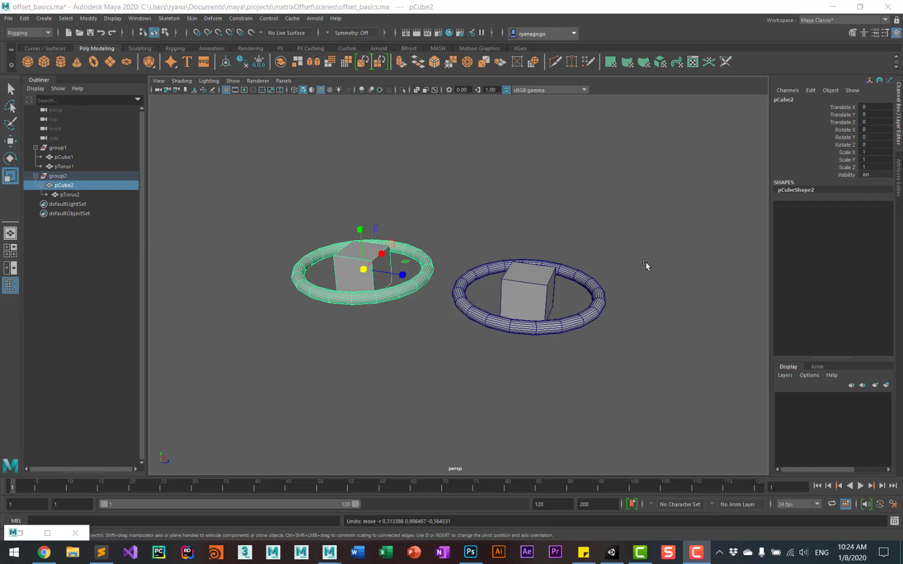
left_click(593, 196)
key("q")
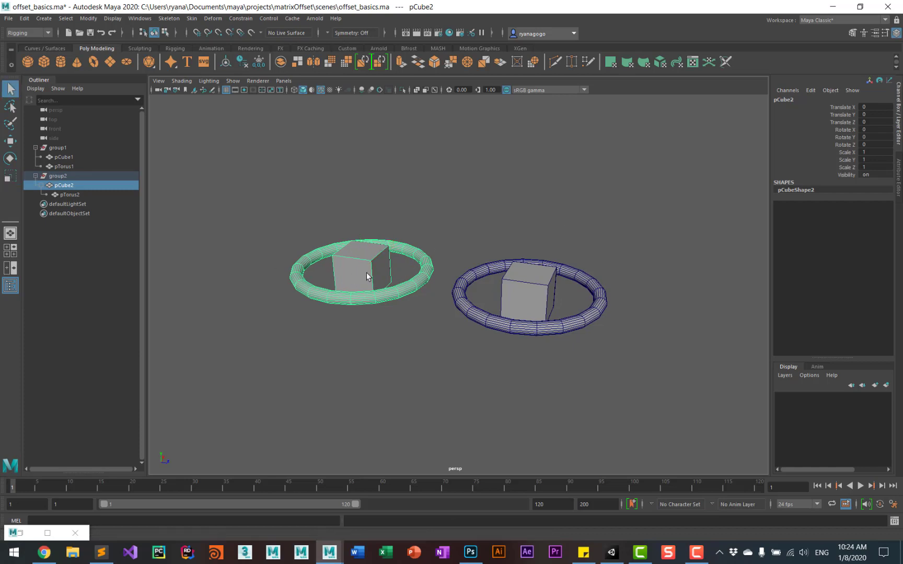
Step: With pCube1 and pCube2 selected, move Shear XY, XZ and YZ to keyable in Channel Control
left_click(557, 292, "shift")
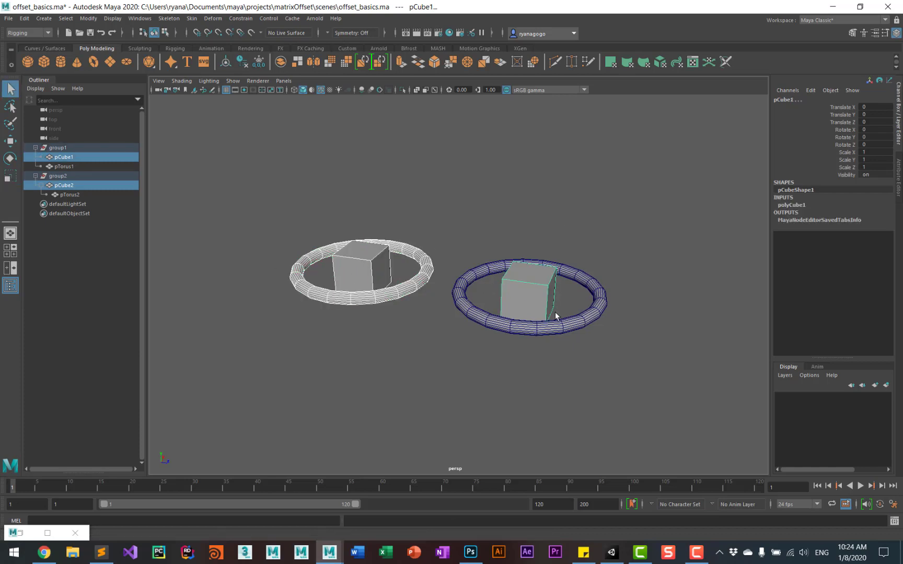
left_click(140, 19)
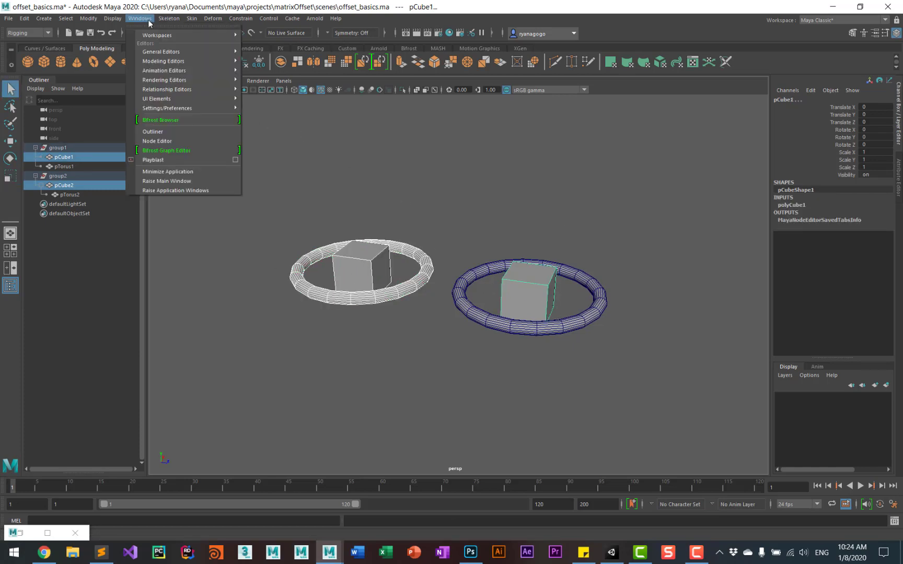
mouse_move(172, 52)
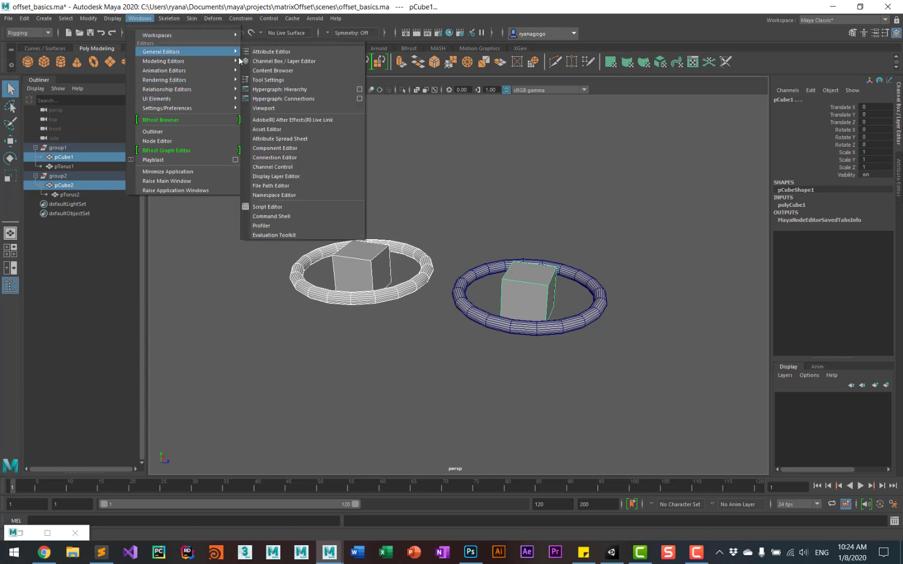
left_click(282, 167)
scroll(431, 296, "down", 5)
scroll(418, 287, "down", 10)
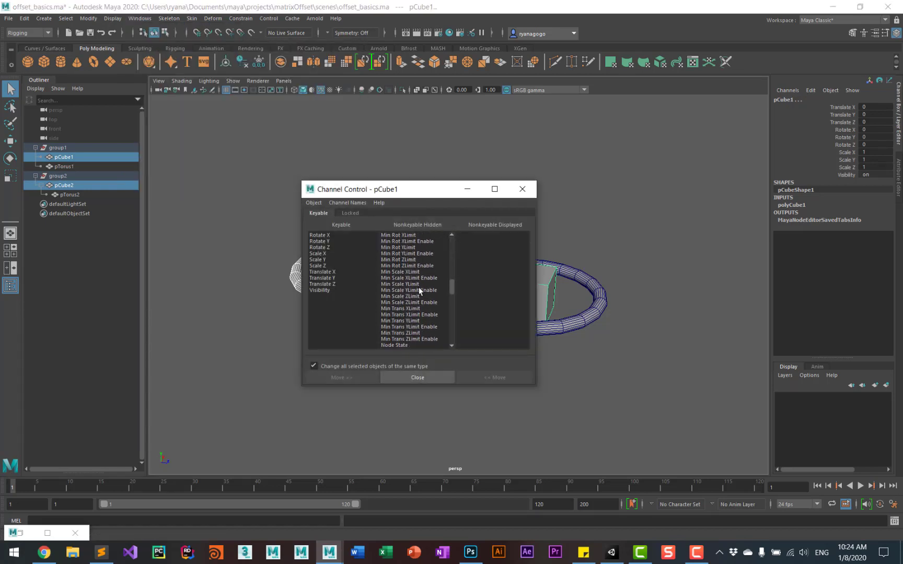
scroll(419, 288, "down", 7)
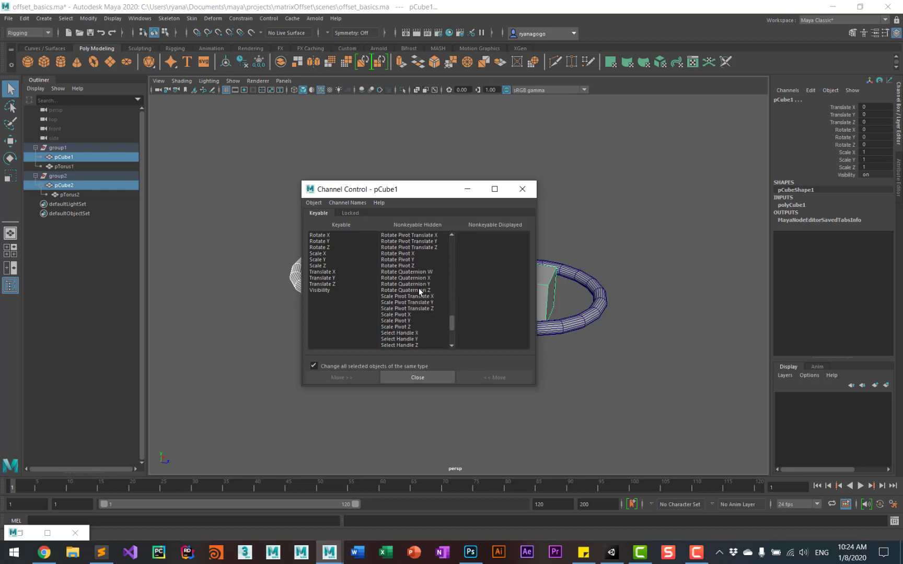
left_click_drag(401, 320, 403, 333)
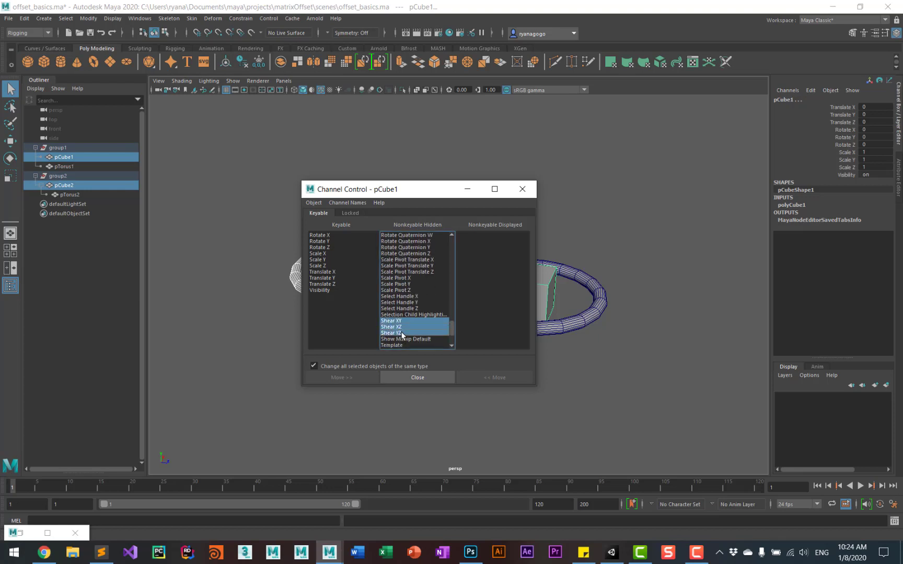
left_click(495, 377)
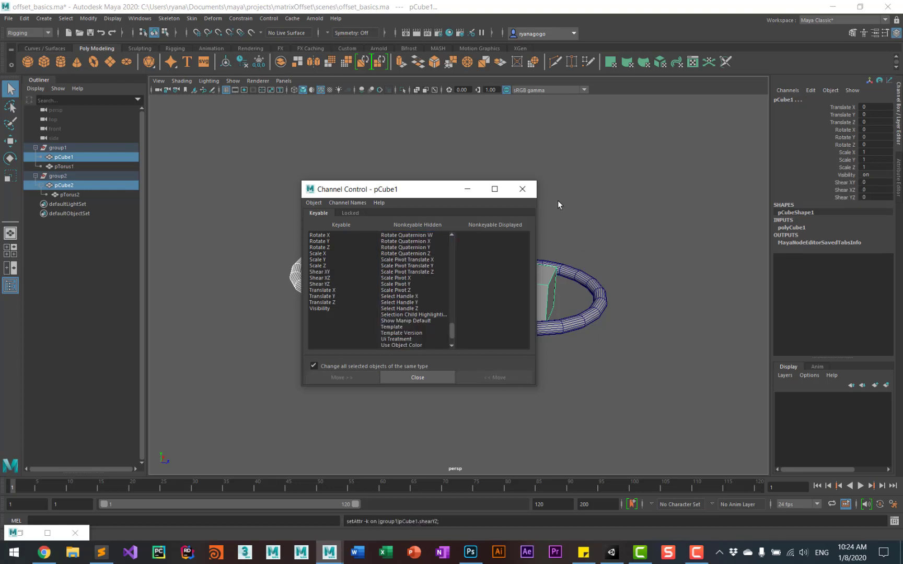
left_click(522, 189)
left_click(849, 182)
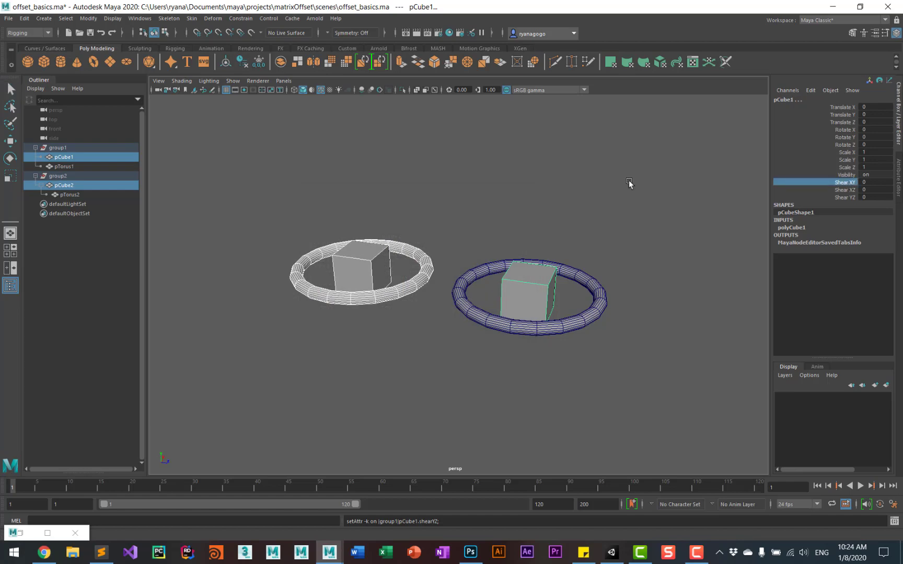
middle_click_drag(574, 183, 594, 165)
key("ctrl+z")
left_click(835, 191)
key("ctrl+z")
left_click(837, 199)
key("ctrl+z")
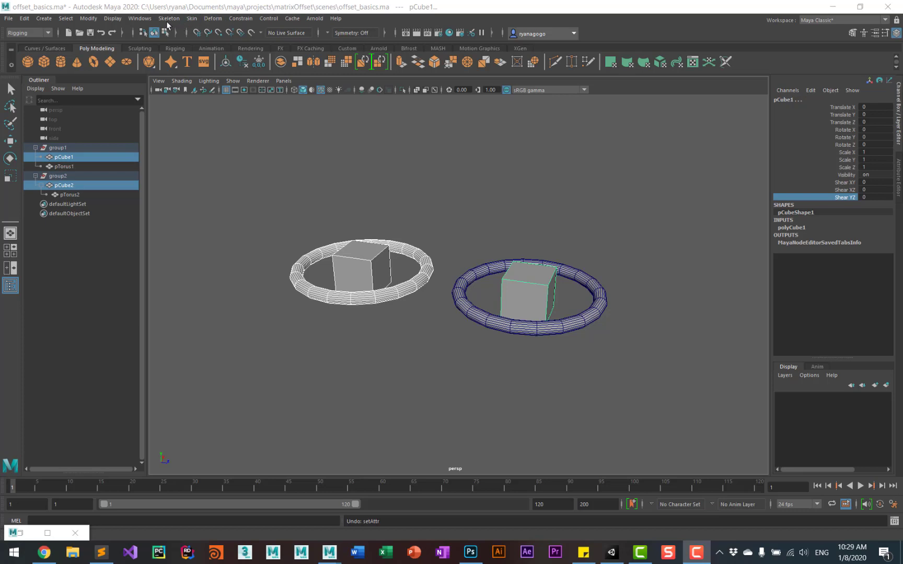
Step: Reopen the Node Editor and spread pTorus1 to the right and pCube1 to the left
left_click(139, 18)
left_click(183, 141)
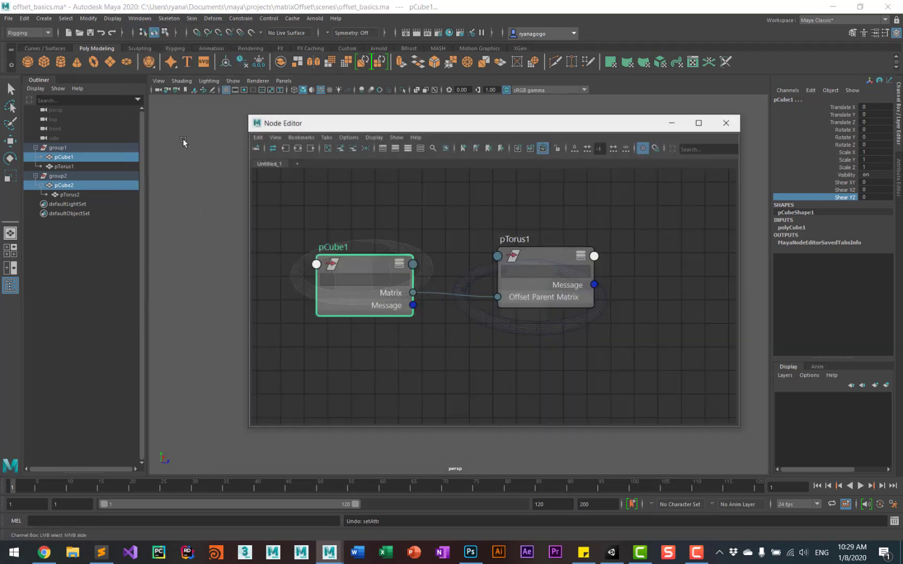
left_click_drag(560, 245, 677, 250)
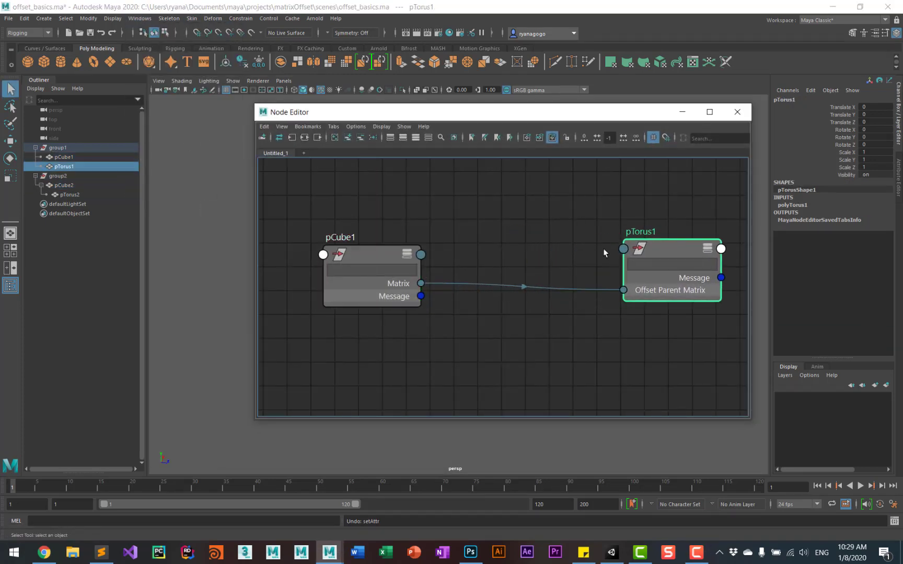
left_click_drag(374, 259, 338, 260)
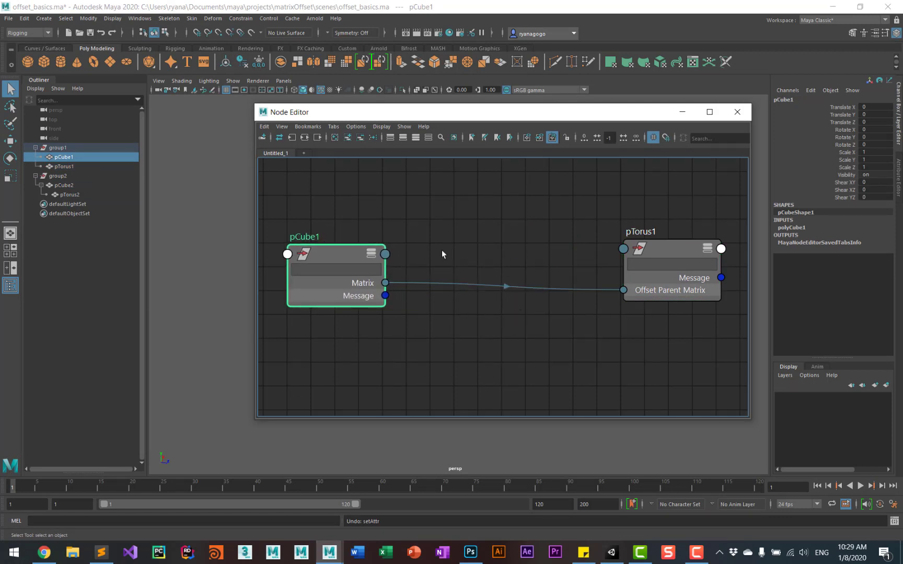
Step: Search the node-creation box for 'pick' on the empty graph canvas
left_click(476, 208)
key("Tab")
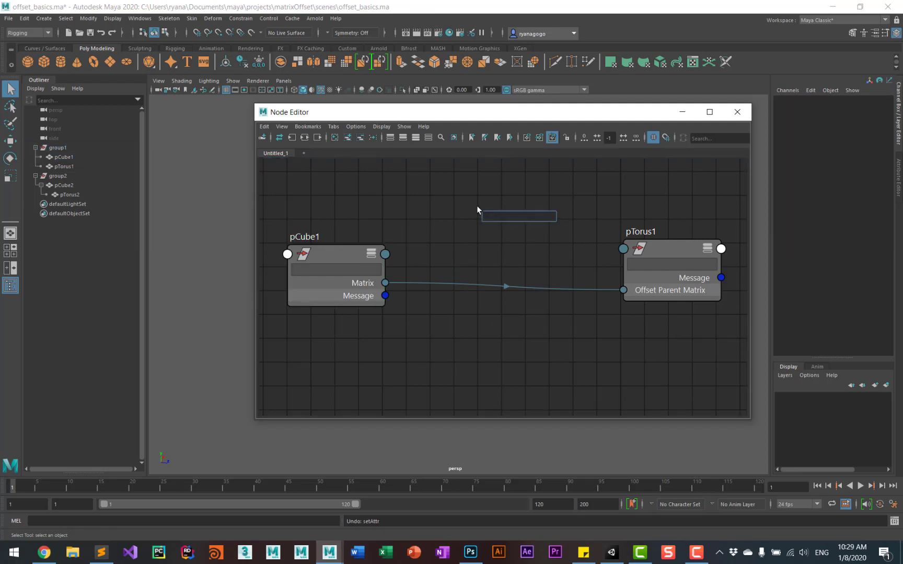
type("pick")
Step: Create a pickMatrix1 node and connect pCube1's Matrix to its Input Matrix
left_click(505, 228)
left_click_drag(529, 221, 504, 222)
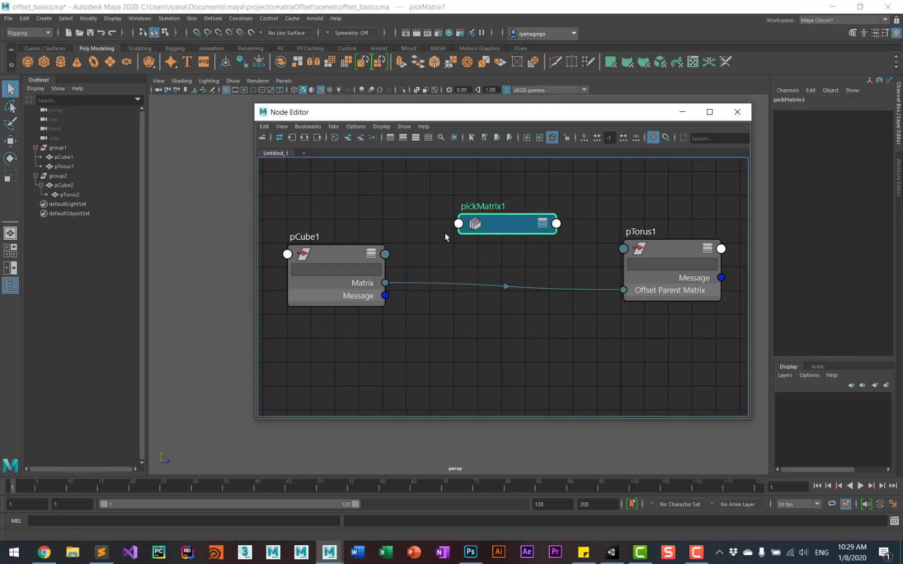
left_click_drag(386, 282, 406, 281)
left_click_drag(429, 241, 458, 225)
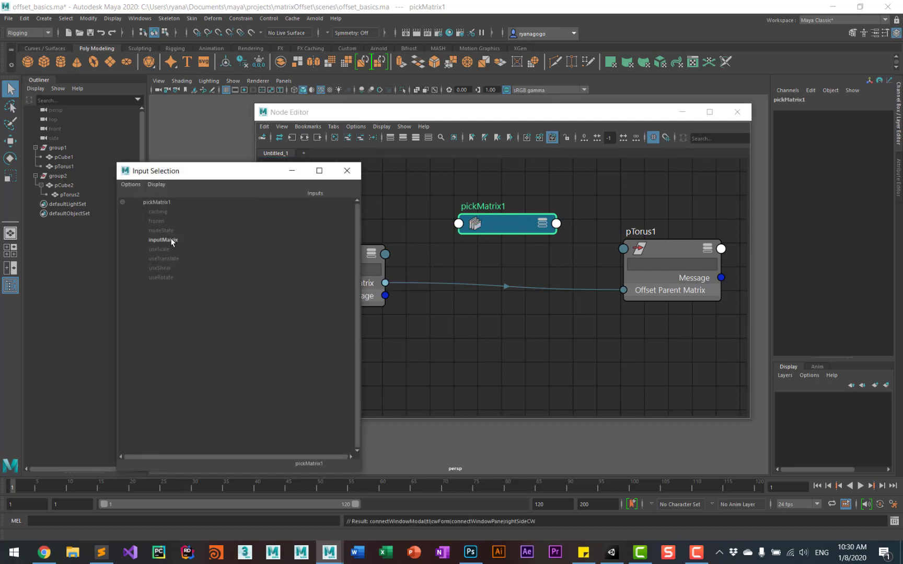
left_click(163, 240)
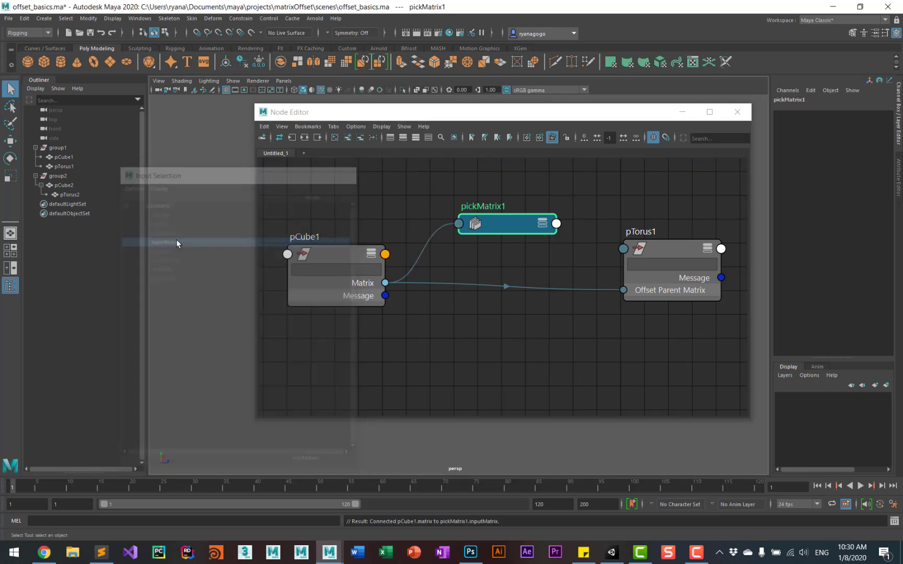
Step: Connect pickMatrix1's Output Matrix to pTorus1's Offset Parent Matrix
left_click(544, 224)
left_click_drag(530, 223, 625, 293)
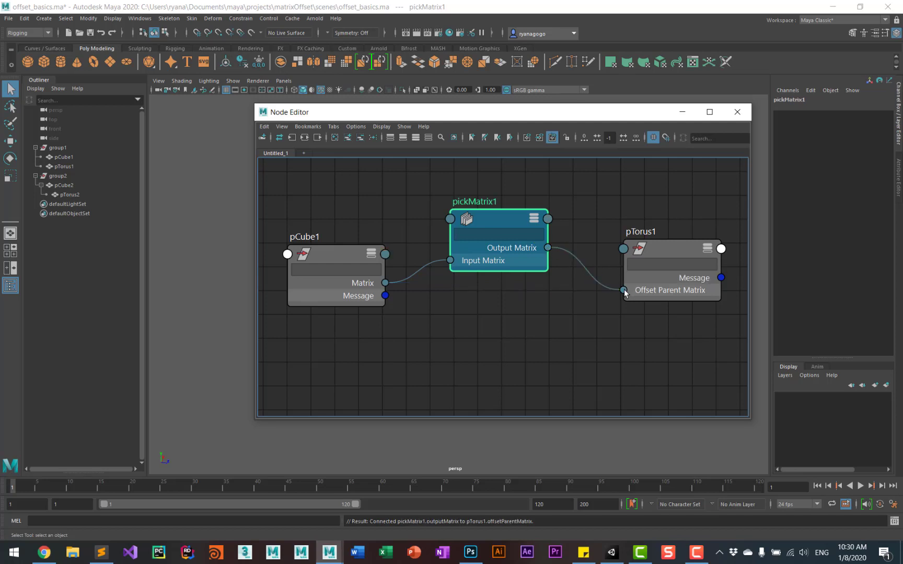
left_click_drag(500, 219, 496, 244)
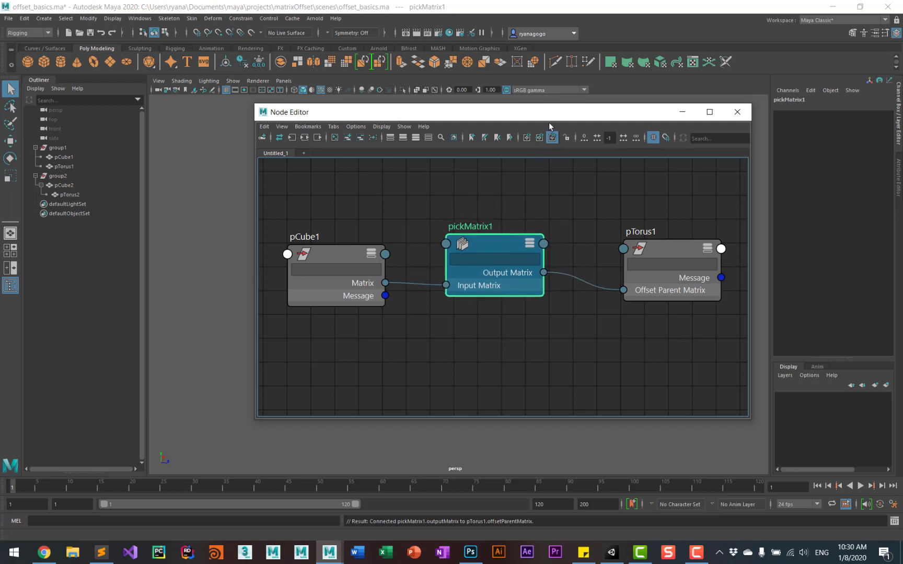
left_click_drag(552, 111, 449, 389)
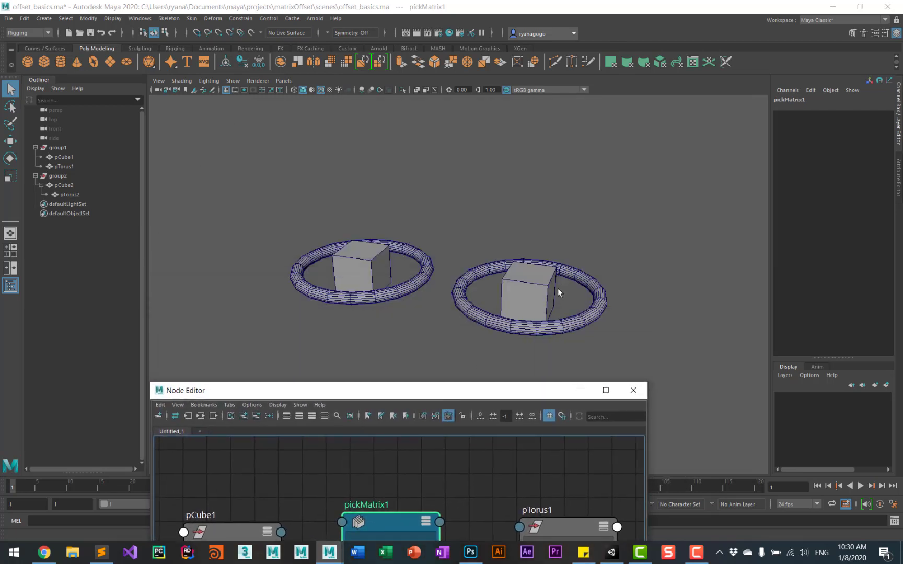
left_click(544, 310)
key("w")
left_click_drag(527, 294, 614, 224)
key("e")
key("r")
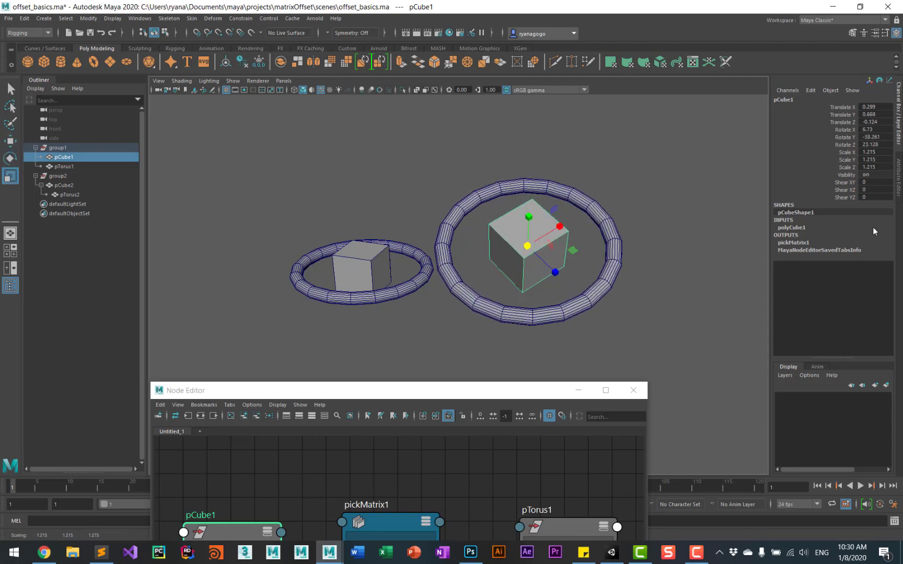
left_click(845, 182)
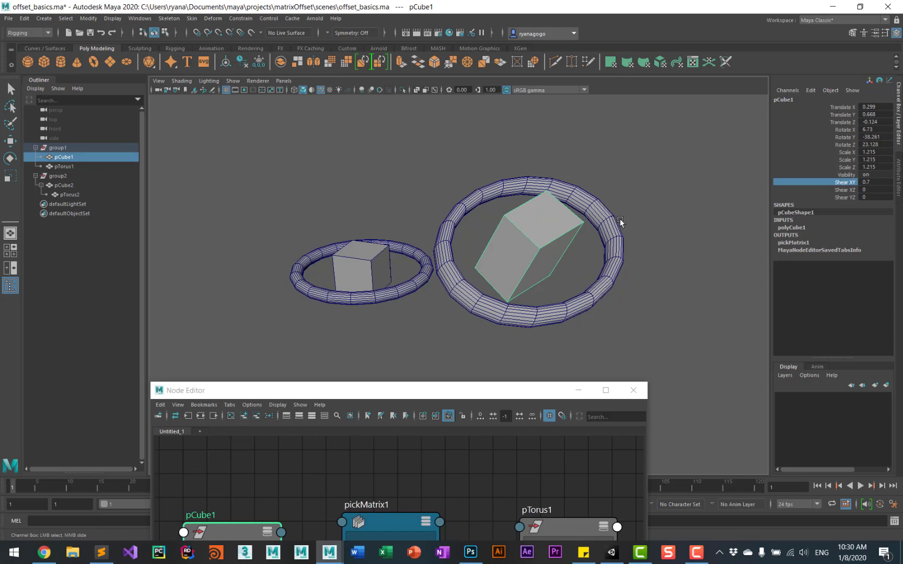
key("ctrl+z")
key("ctrl+z")
key("ctrl+z")
key("ctrl+z")
key("ctrl+z")
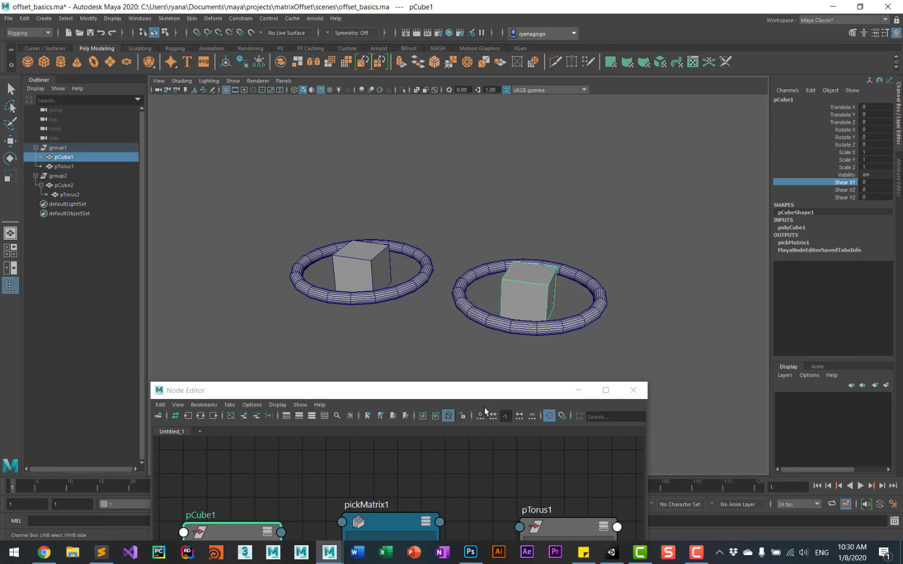
left_click_drag(510, 390, 466, 121)
left_click(368, 248)
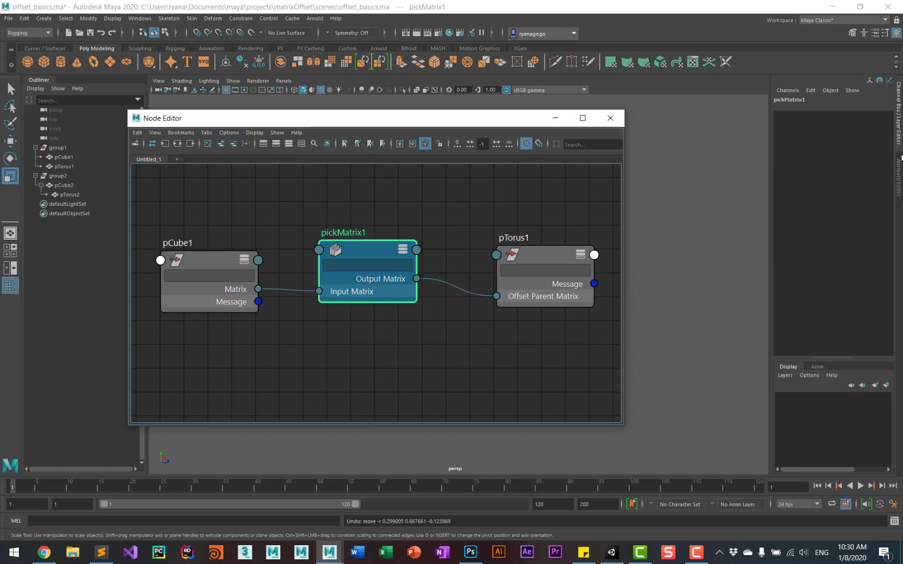
Step: Show pickMatrix1 in the Attribute Editor and move the Node Editor down to reveal the viewport
left_click(899, 171)
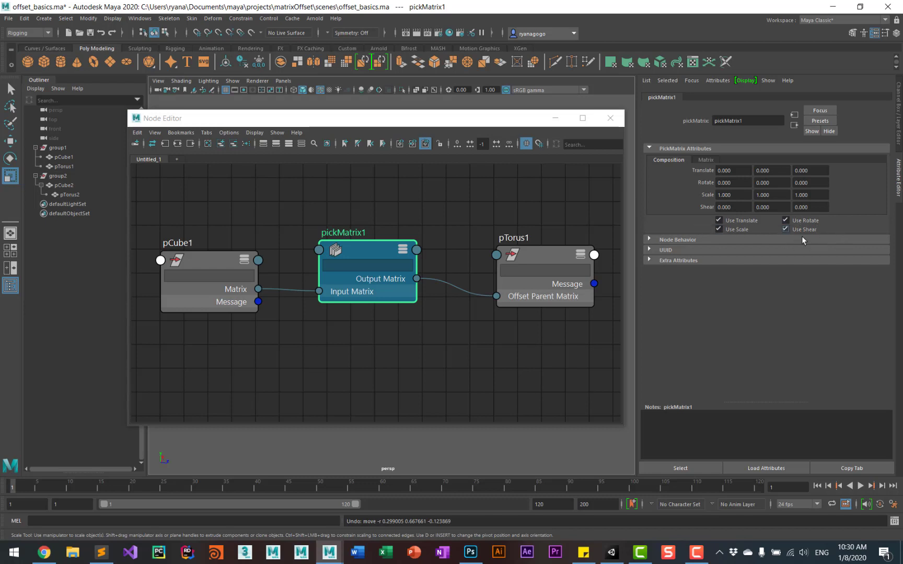
left_click_drag(474, 121, 459, 362)
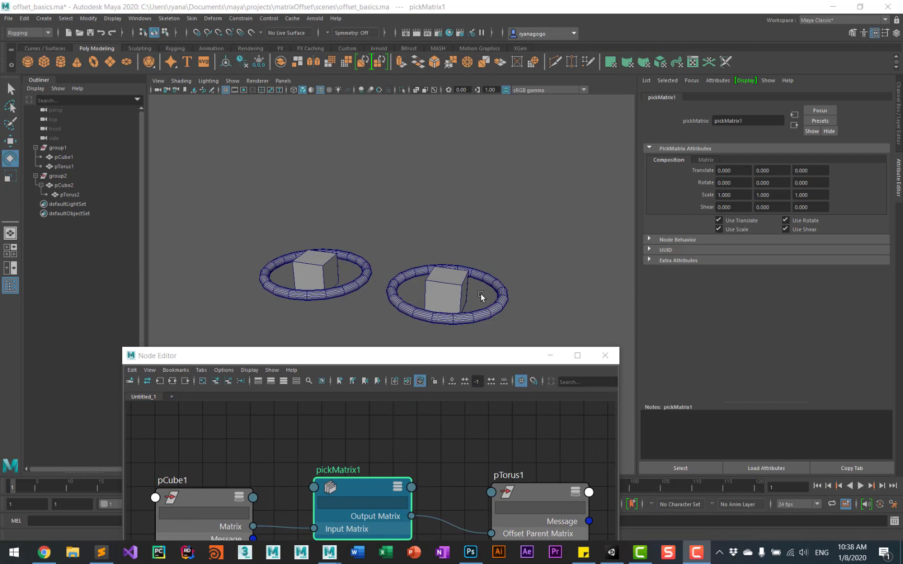
Step: Move pCube1 upward, rotate it, and scale it to 1.196 so pTorus1 follows
left_click(462, 287)
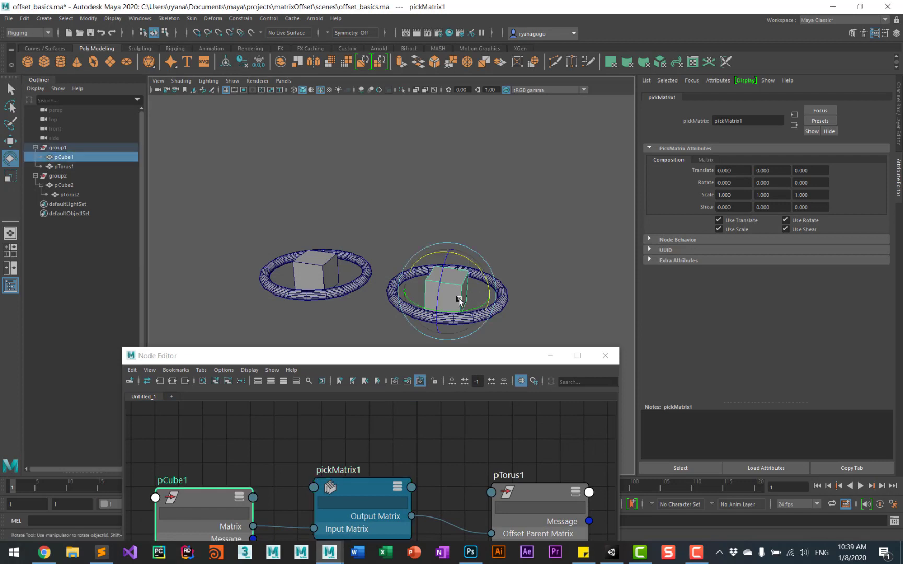
key("w")
left_click_drag(445, 295, 514, 192)
key("e")
key("r")
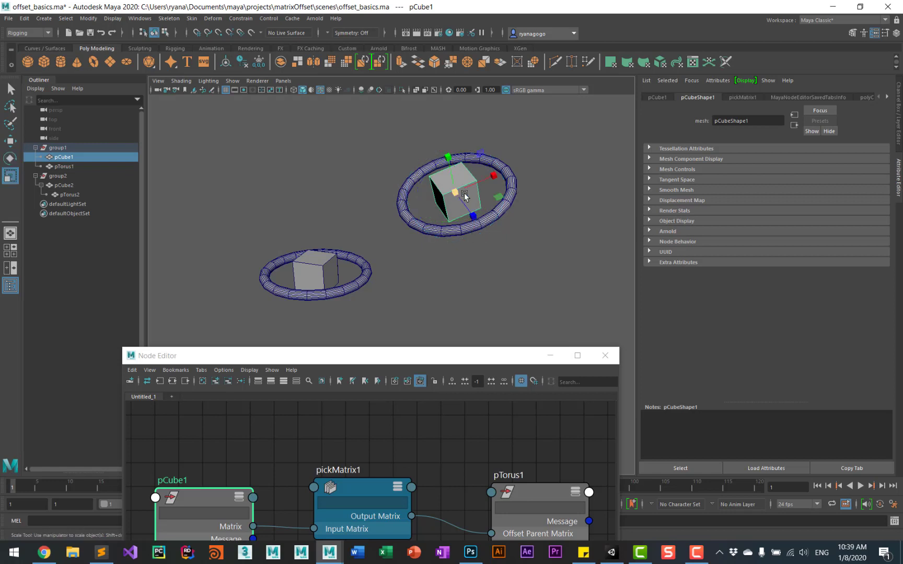
left_click_drag(459, 193, 849, 162)
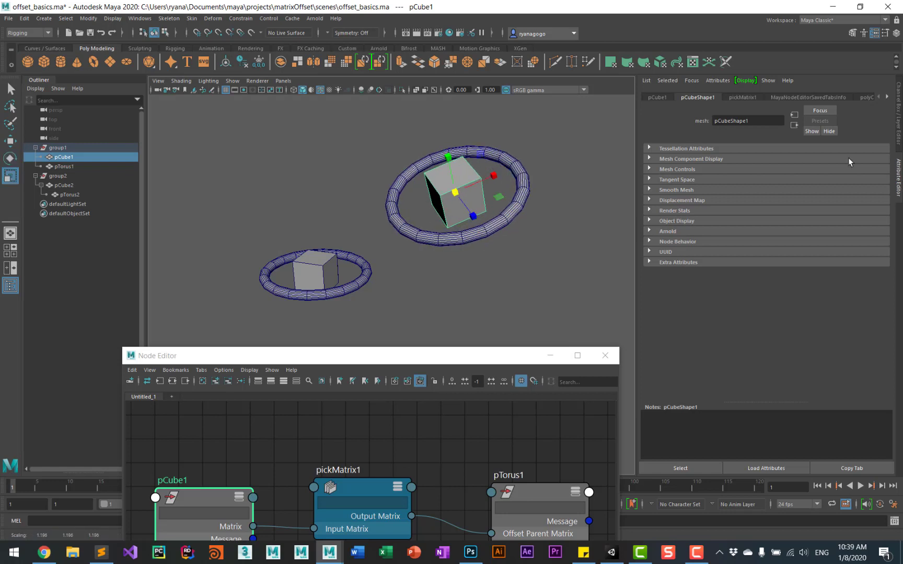
Step: Shear pCube1 with Shear XY 0.7 and Shear YZ -0.2 in the Channel Box
left_click(895, 121)
middle_click_drag(630, 261, 618, 258)
left_click(842, 197)
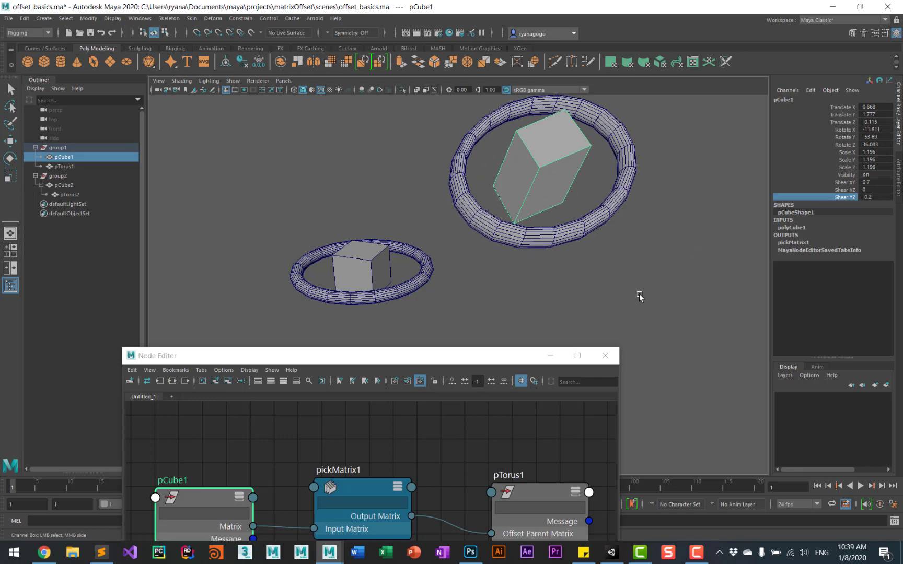
left_click(364, 490)
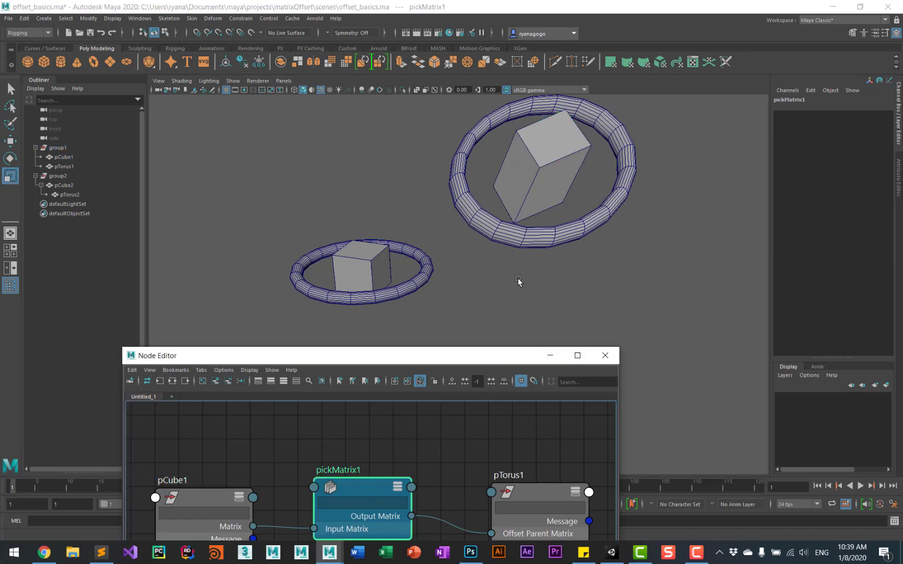
Step: Turn off Use Scale, Use Rotate and Use Shear on pickMatrix1
left_click_drag(575, 260, 578, 346, "alt")
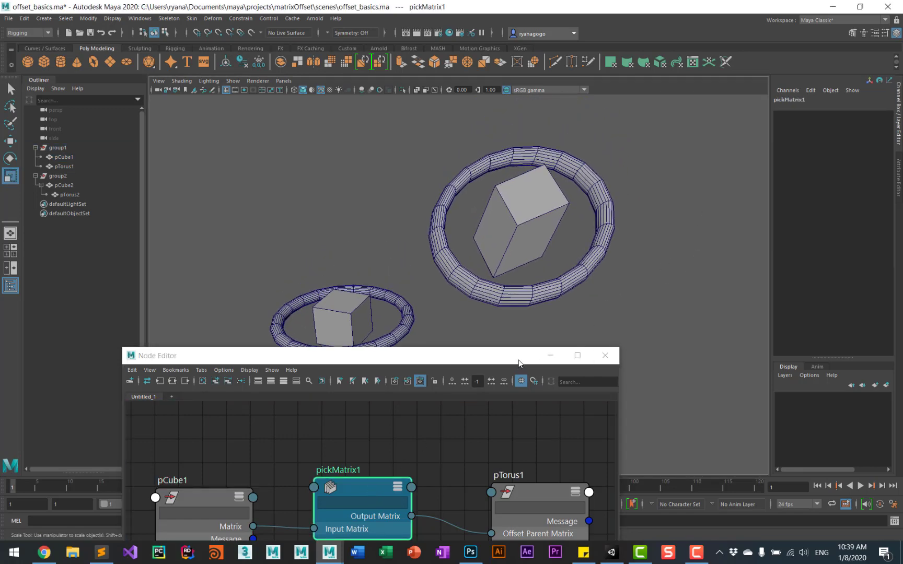
left_click(899, 175)
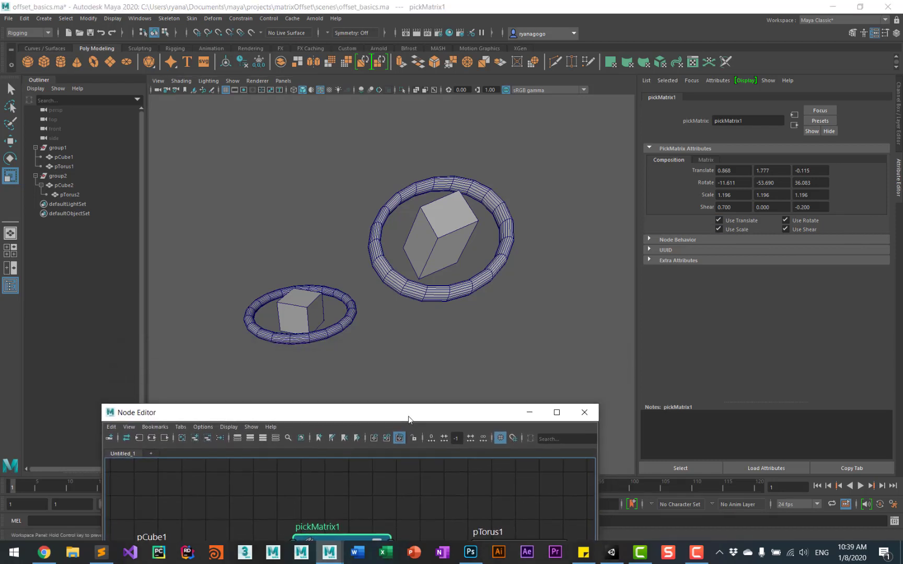
left_click(734, 229)
left_click(804, 222)
left_click(801, 229)
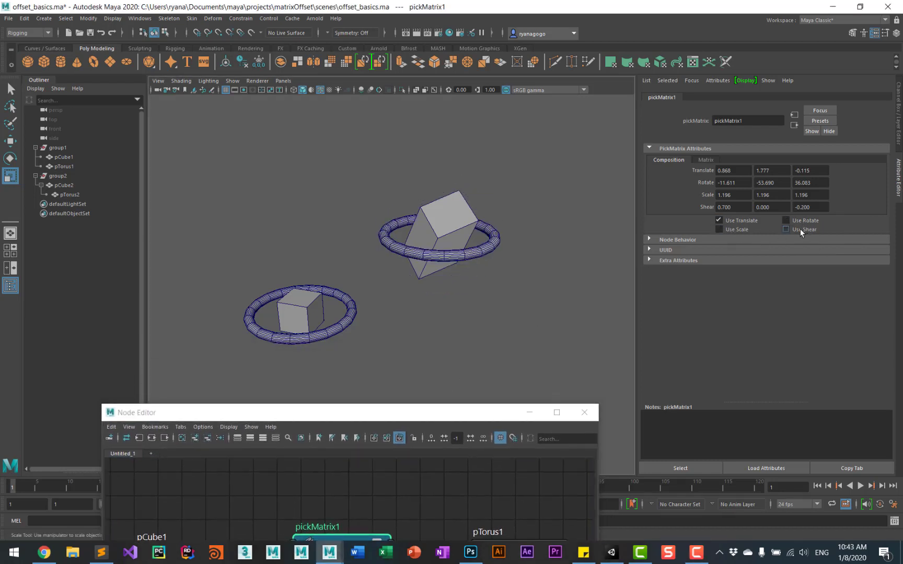
Step: Test moving and rotating pCube1 with only translation passed through, undoing each change
left_click(466, 192)
key("w")
left_click_drag(460, 233, 541, 253)
key("ctrl+z")
key("ctrl+z")
key("ctrl+z")
key("ctrl+z")
key("ctrl+z")
key("ctrl+z")
key("e")
mouse_move(461, 241)
left_mouse_down()
mouse_move(510, 258)
mouse_move(463, 259)
mouse_move(477, 246)
left_mouse_up()
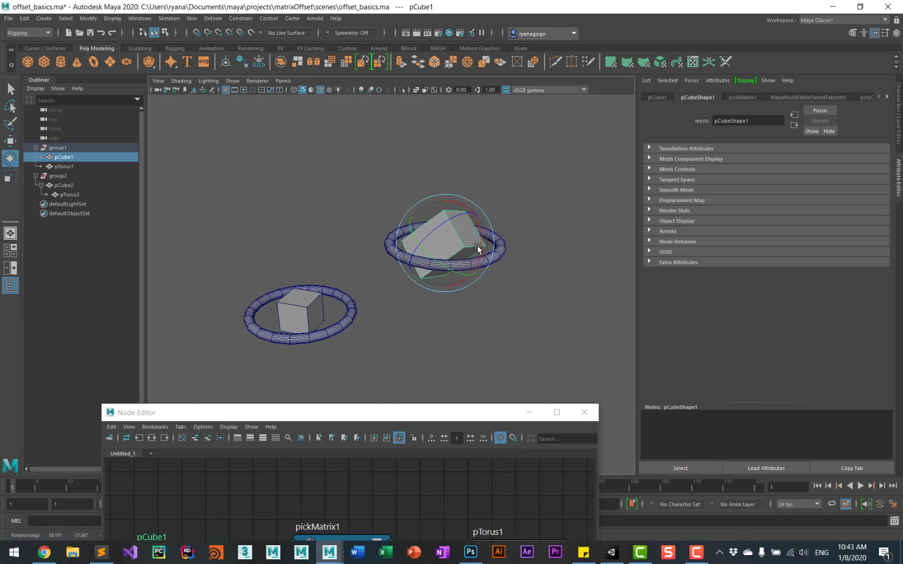
key("r")
key("ctrl+z")
key("ctrl+z")
key("ctrl+z")
key("ctrl+z")
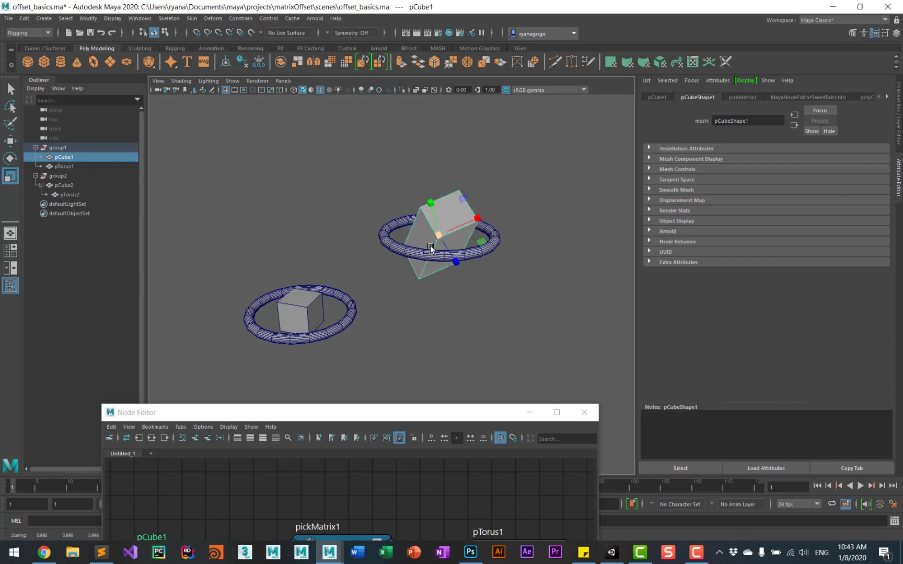
left_click(347, 540)
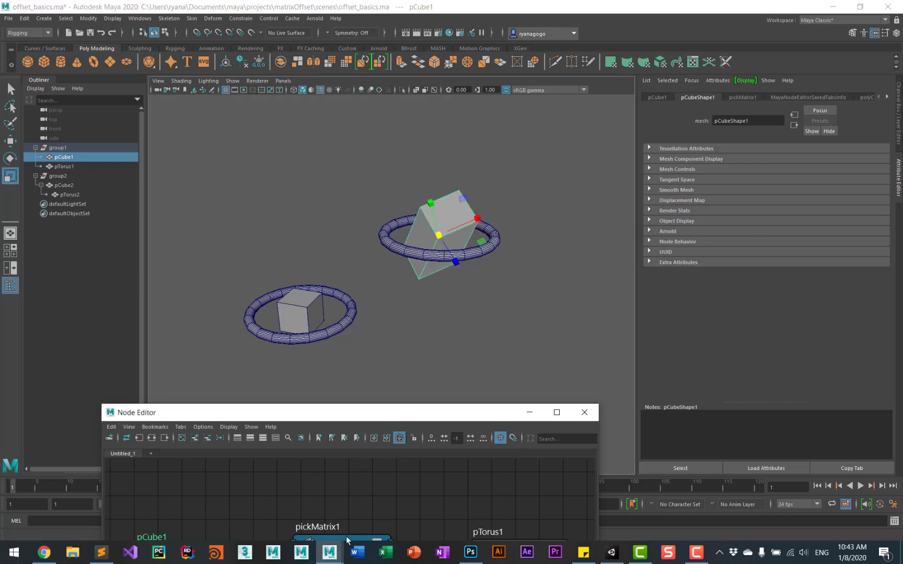
left_click(347, 540)
left_click(762, 214)
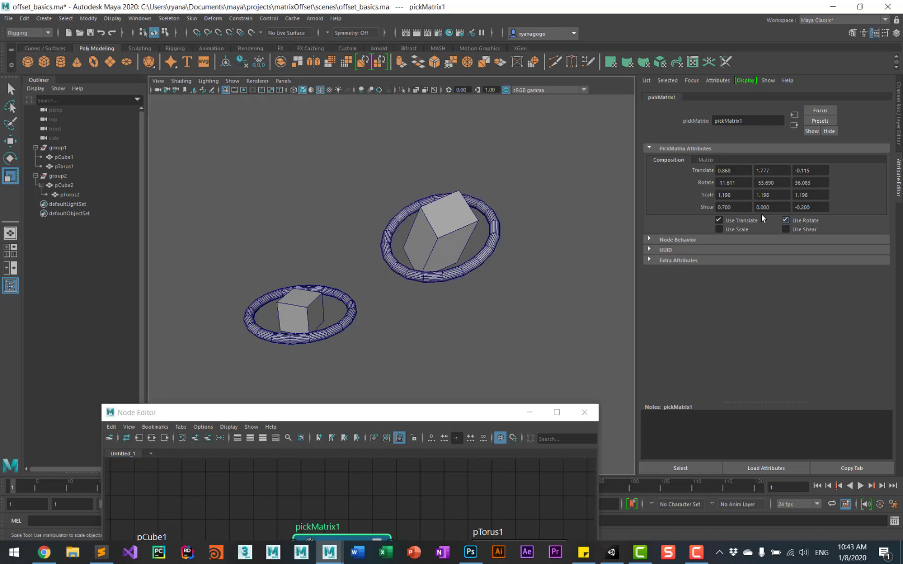
left_click(455, 238)
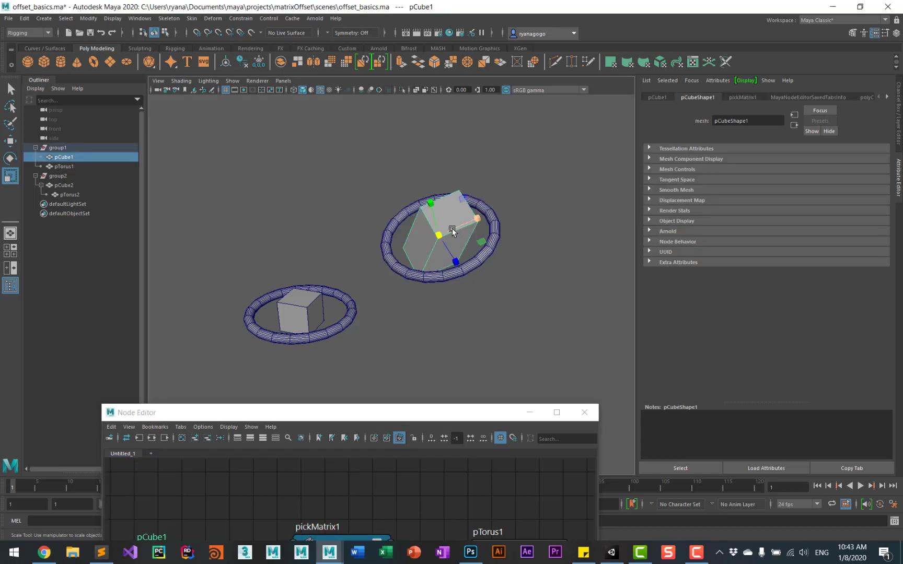
key("w")
left_click_drag(425, 227, 447, 233)
key("e")
key("r")
middle_click_drag(447, 234, 432, 226)
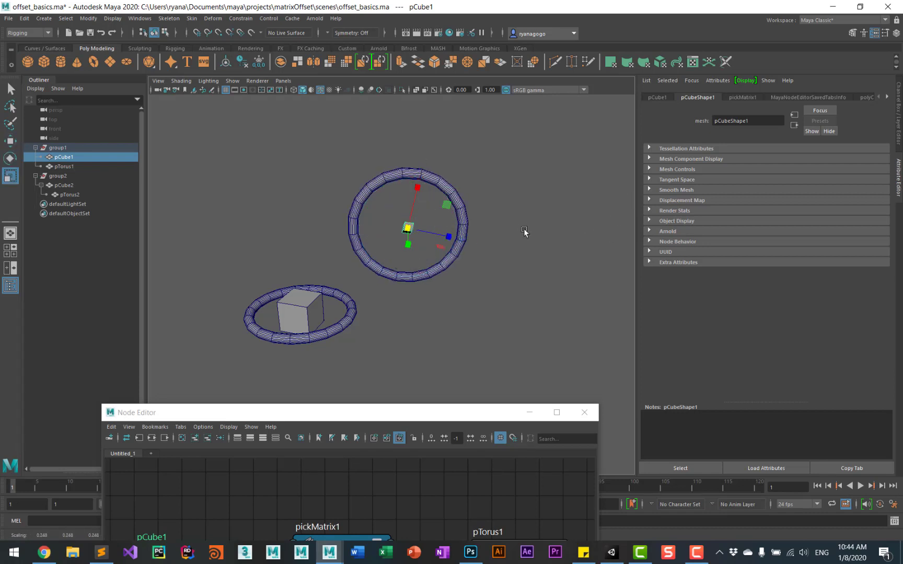
key("ctrl+z")
key("ctrl+z")
key("ctrl+z")
key("ctrl+z")
key("ctrl+z")
key("ctrl+z")
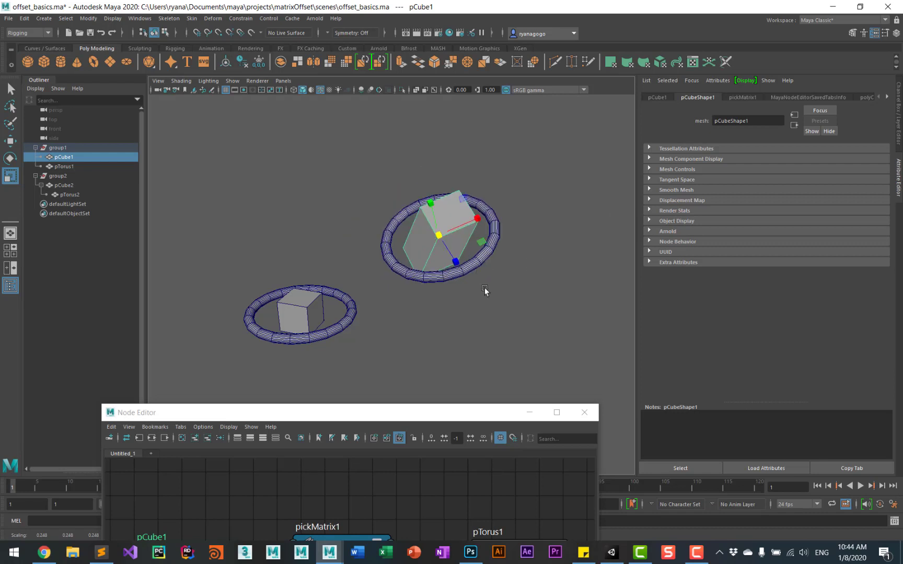
left_click(347, 536)
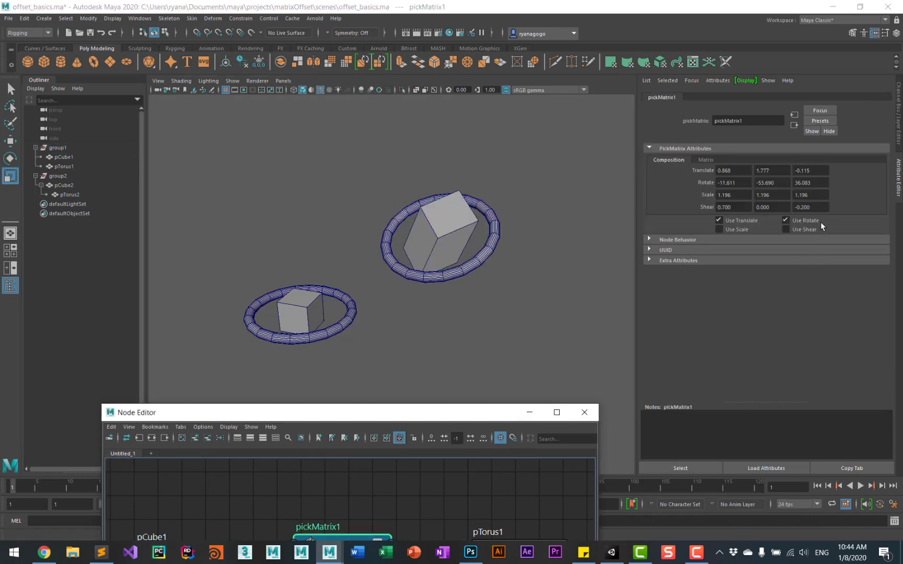
Step: Re-enable Use Scale, rescale pCube1 to 0.935 and re-rotate it, then enable Use Shear
left_click(739, 230)
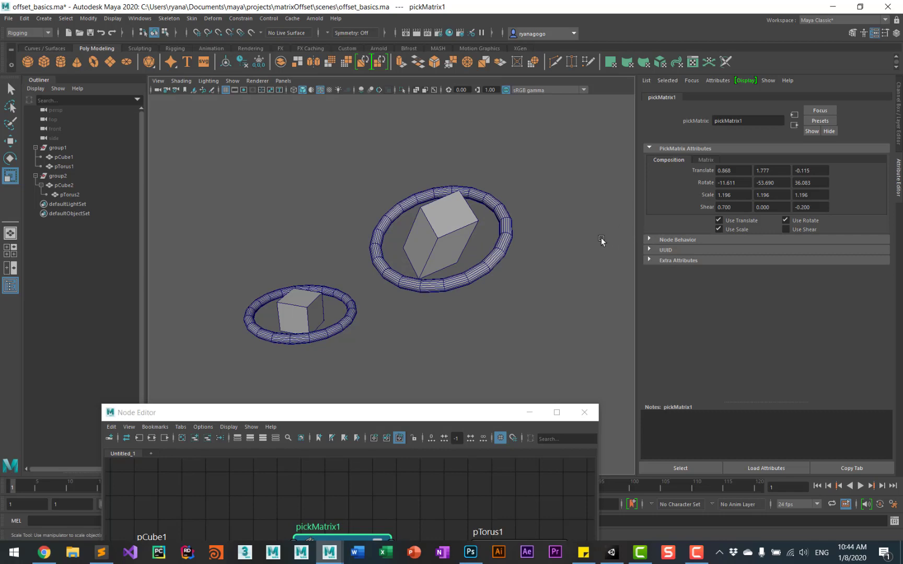
left_click(453, 245)
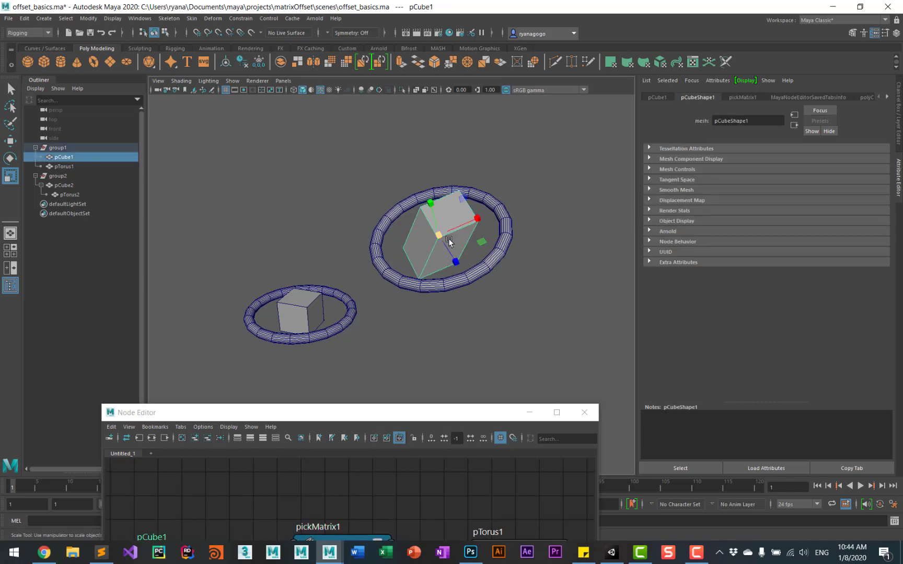
left_click_drag(440, 237, 500, 266)
key("w")
key("e")
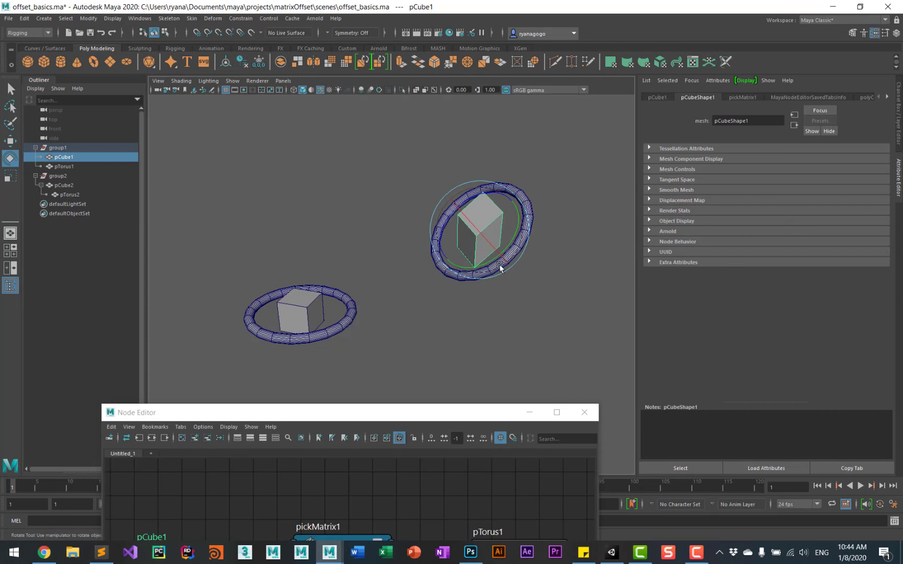
left_click(340, 539)
left_click(810, 229)
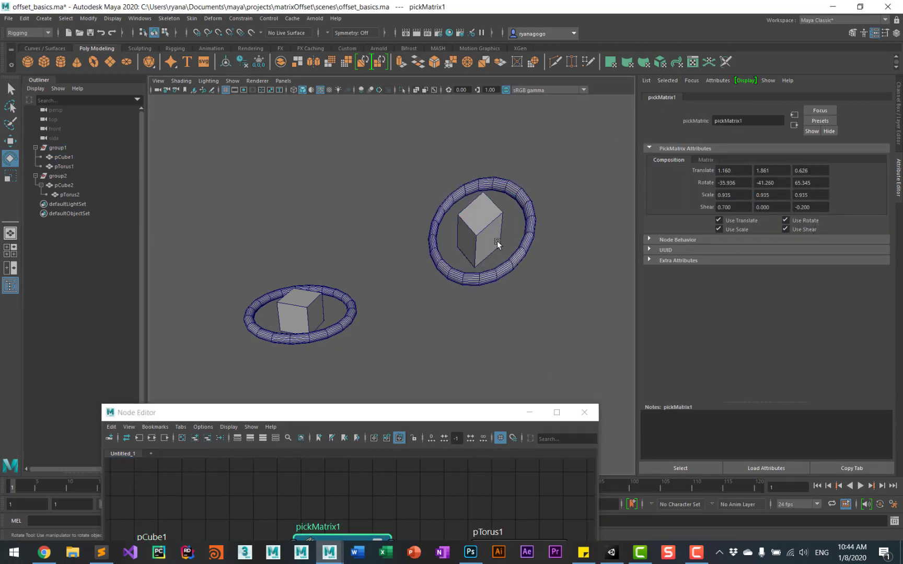